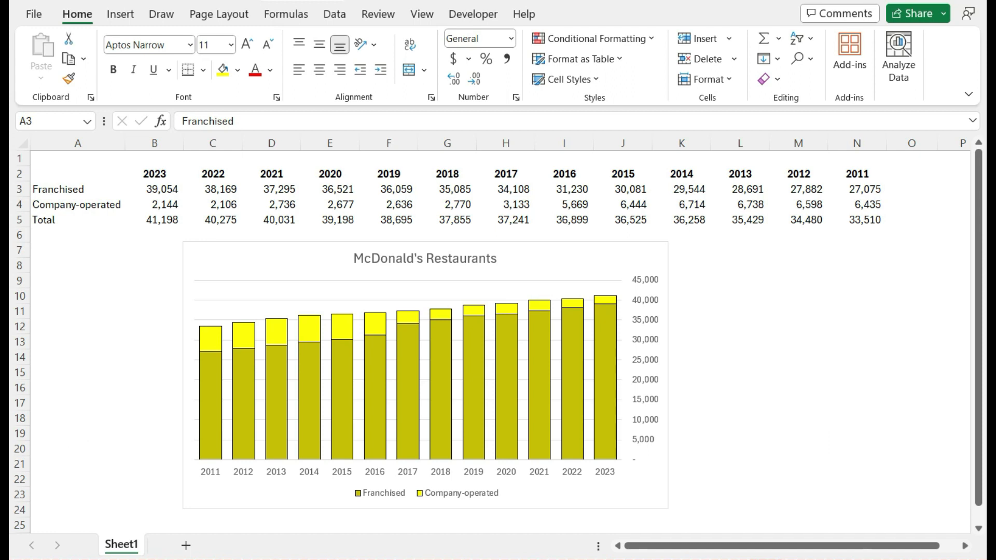
# Fill the McDonald's Restaurants chart area with a solid yellow background.
pyautogui.click(596, 253)
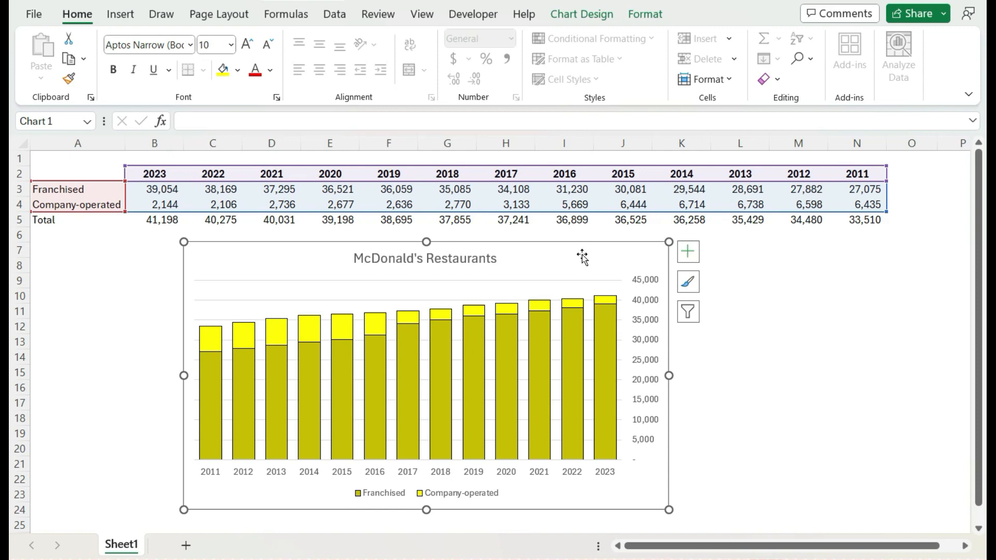
pyautogui.rightClick(583, 257)
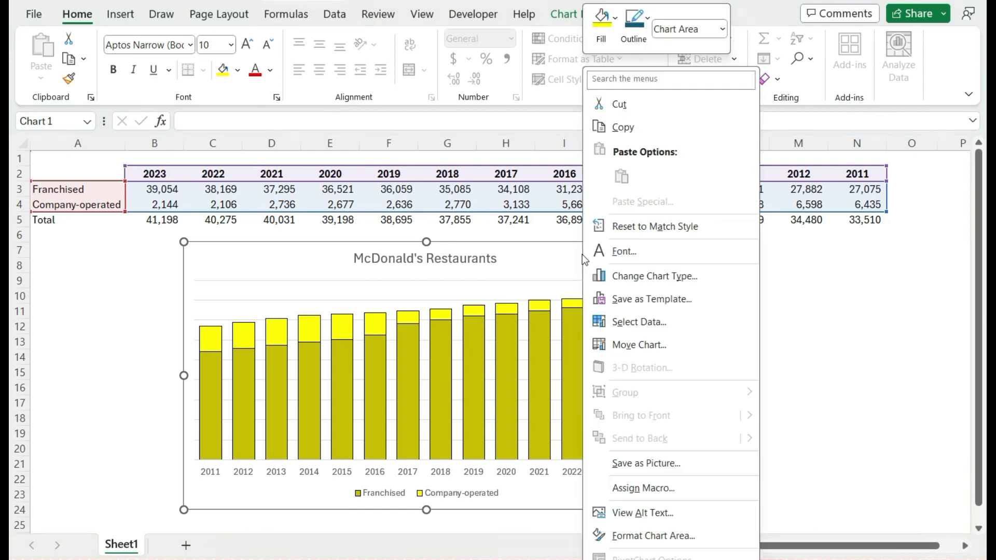
pyautogui.click(700, 537)
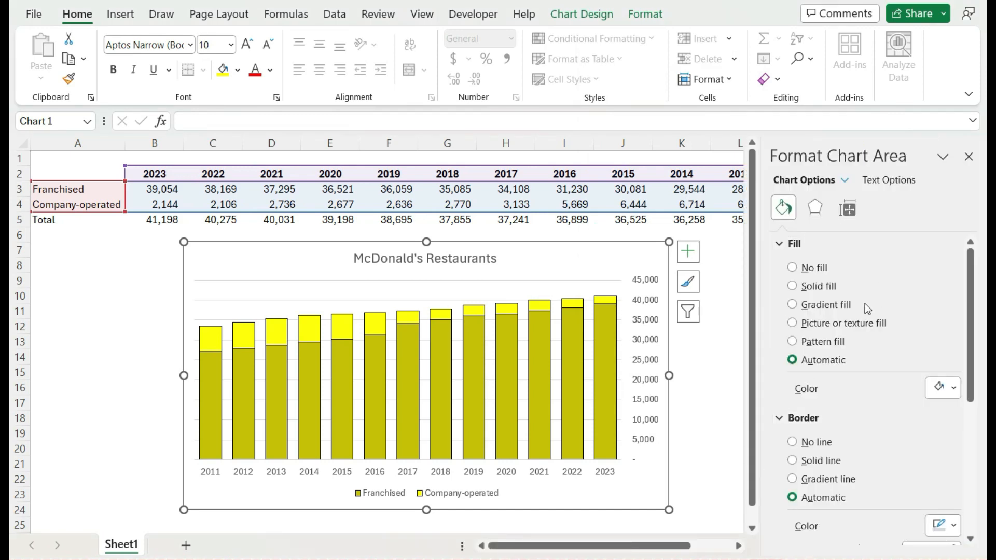
pyautogui.click(823, 287)
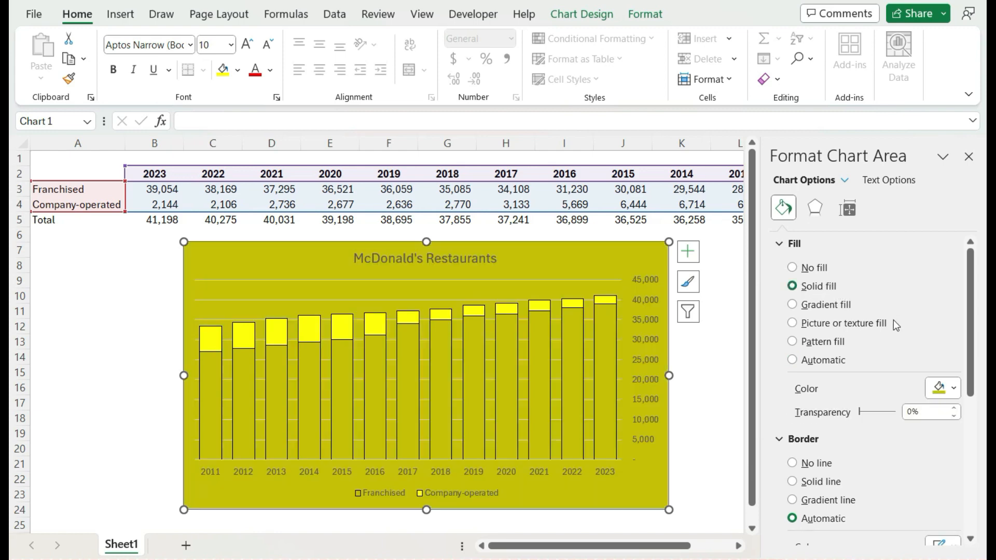
pyautogui.click(952, 398)
pyautogui.click(899, 304)
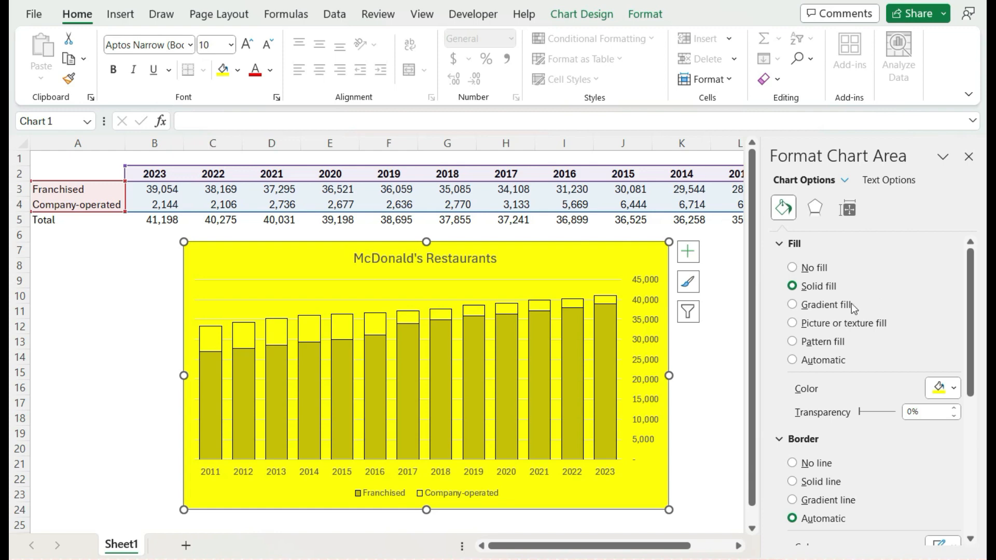
# Format the chart's major gridlines as solid light grey lines with high transparency so they blend into the background.
pyautogui.click(573, 281)
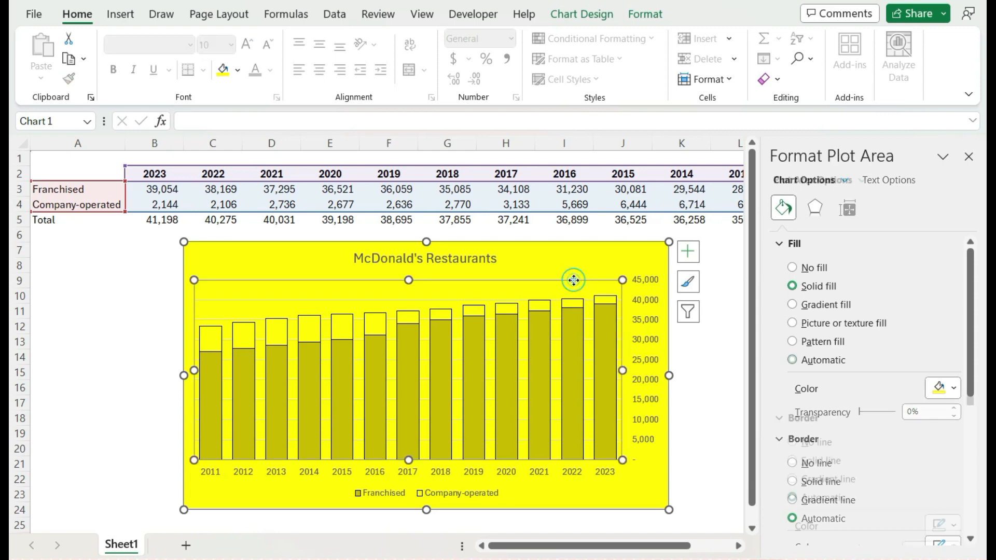
pyautogui.click(519, 298)
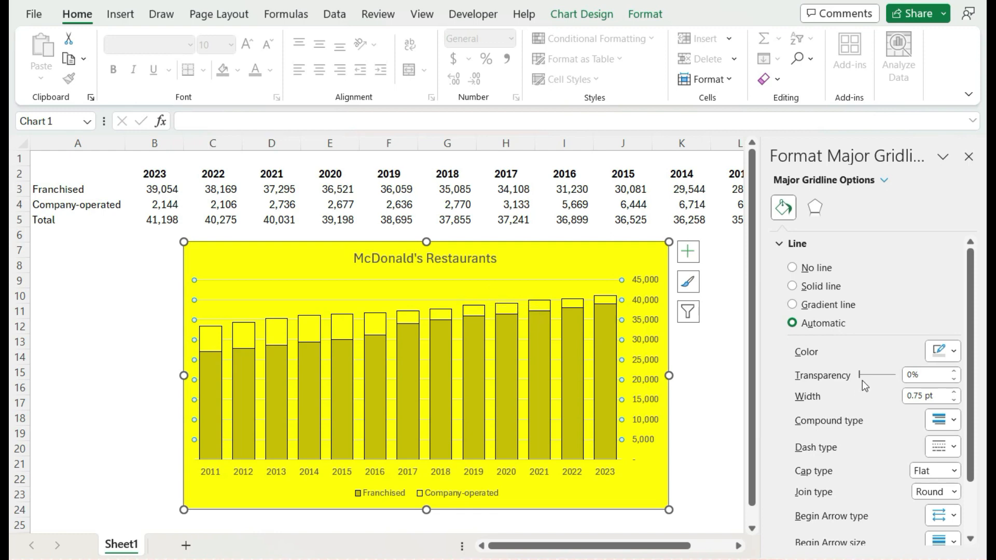
pyautogui.moveTo(860, 374); pyautogui.dragTo(893, 383)
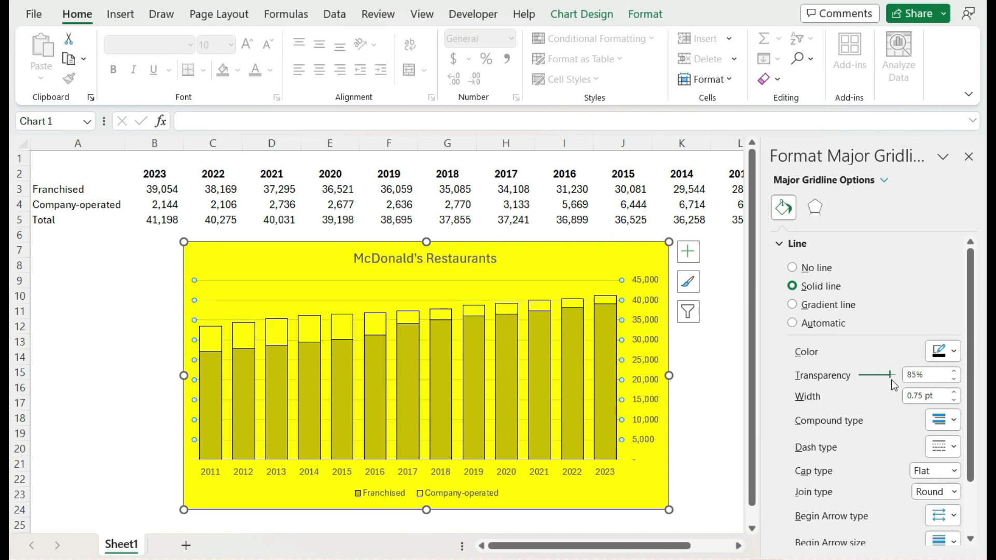
pyautogui.click(939, 357)
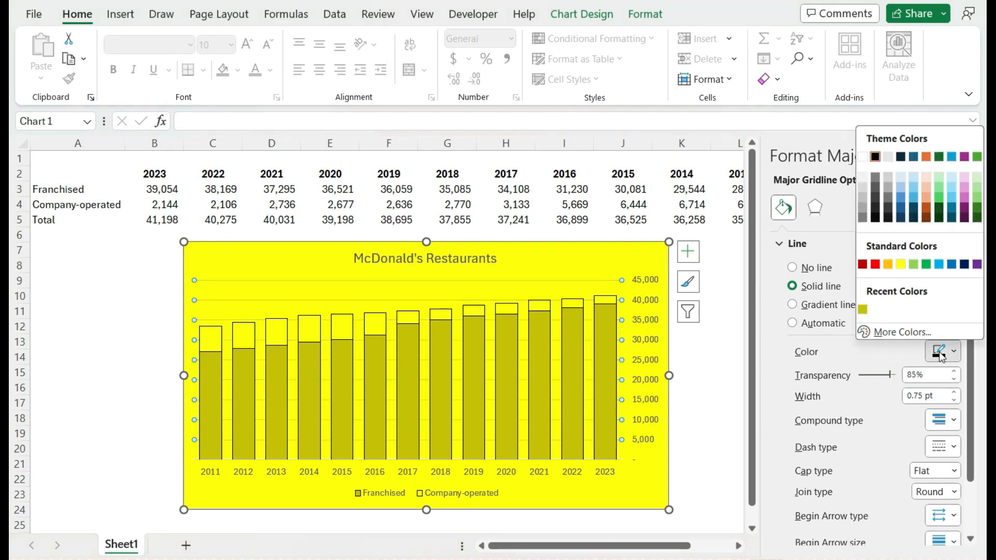
pyautogui.click(863, 190)
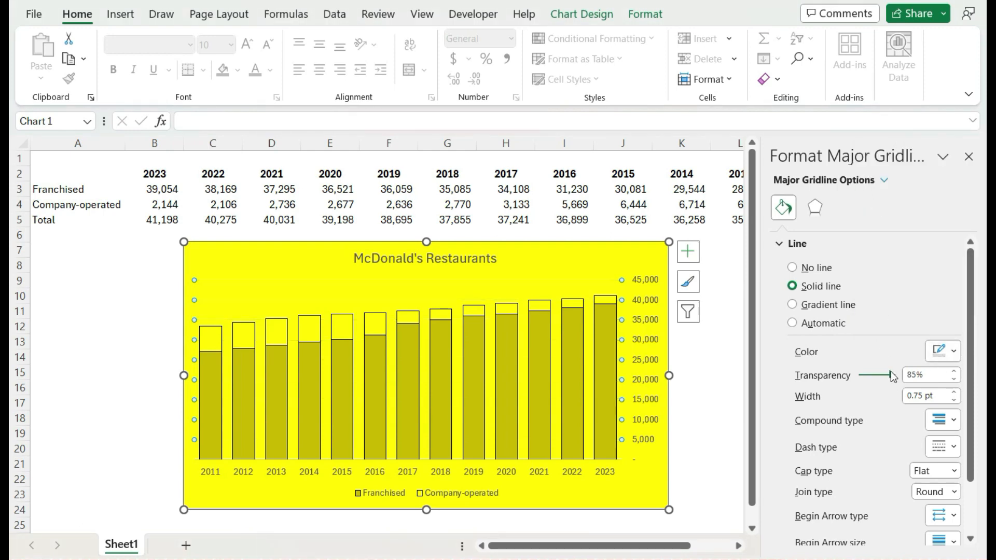
pyautogui.moveTo(893, 377); pyautogui.dragTo(888, 377)
# Switch the chart area to a gradient fill and spread out the two middle gradient stops, placing the second at 35%.
pyautogui.click(584, 259)
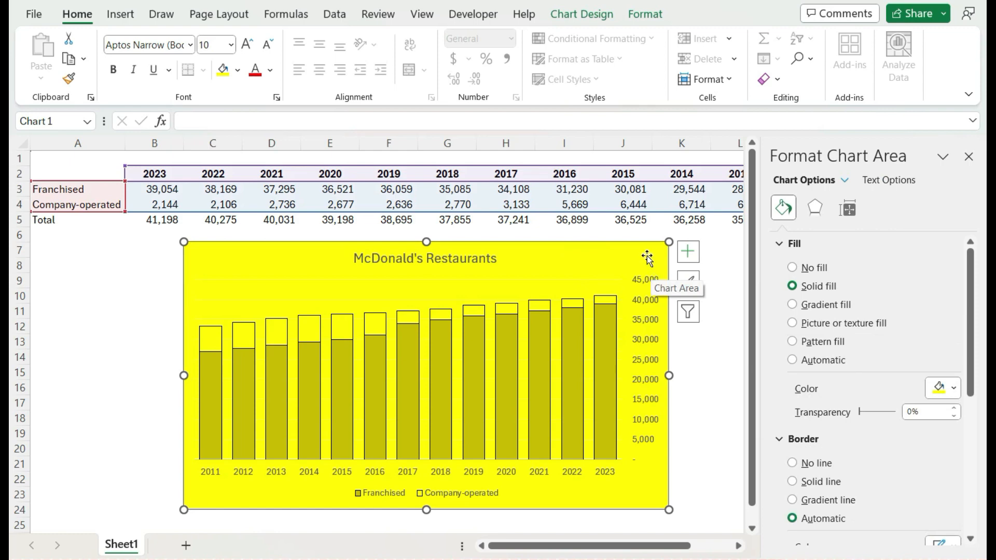
pyautogui.click(808, 310)
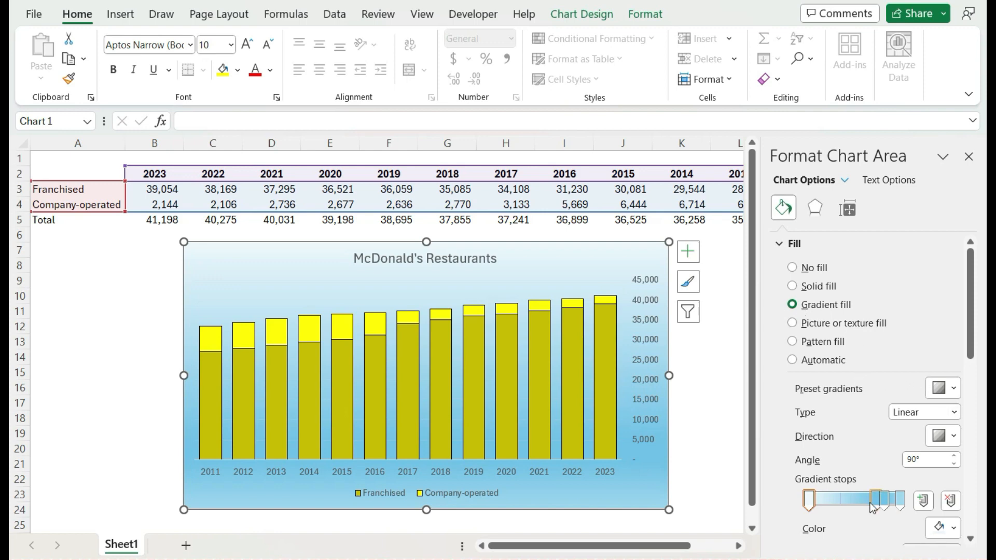
pyautogui.moveTo(874, 506)
pyautogui.mouseDown()
pyautogui.moveTo(838, 503)
pyautogui.moveTo(879, 504)
pyautogui.moveTo(870, 505)
pyautogui.mouseUp()
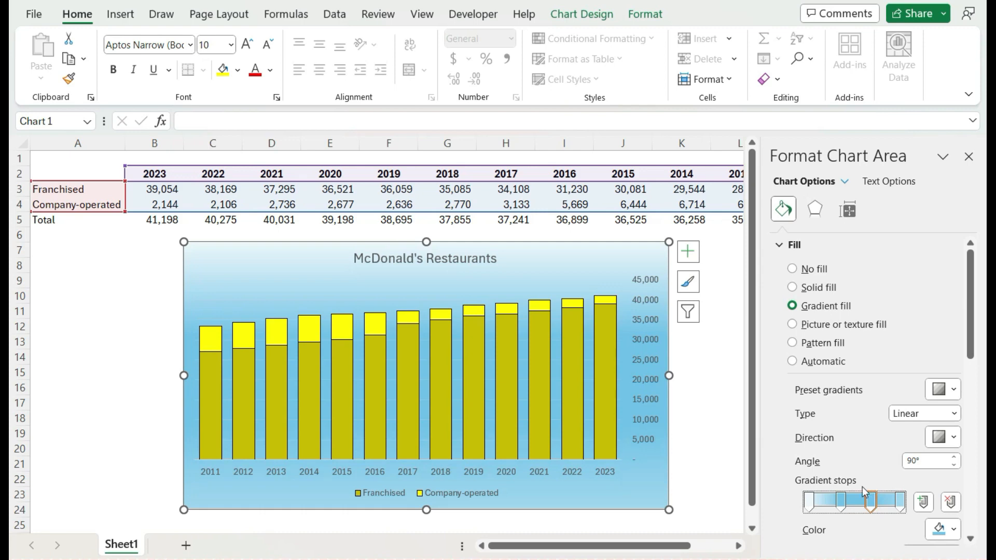
# Set the color of the first gradient stop, at position 0%, to standard yellow.
pyautogui.click(813, 508)
pyautogui.click(809, 503)
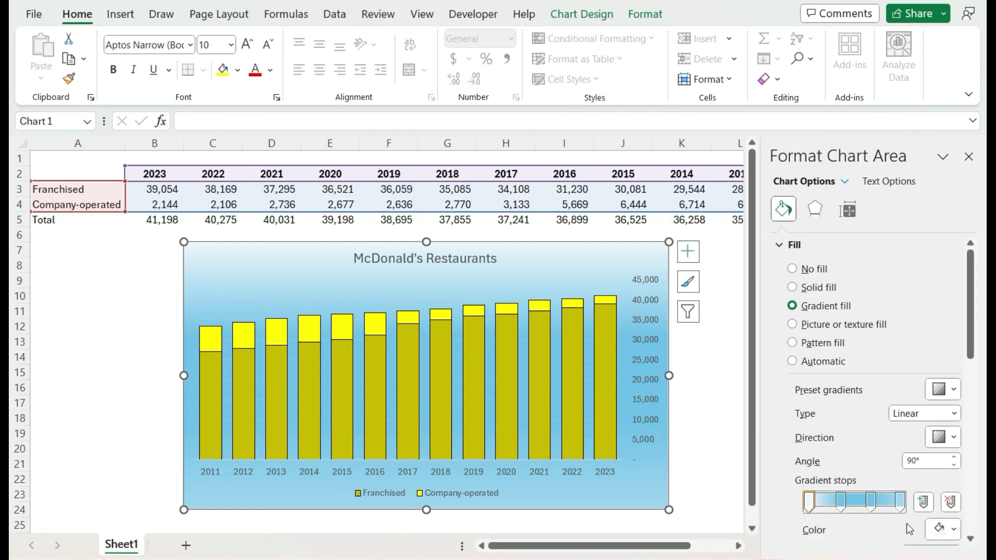
pyautogui.click(940, 529)
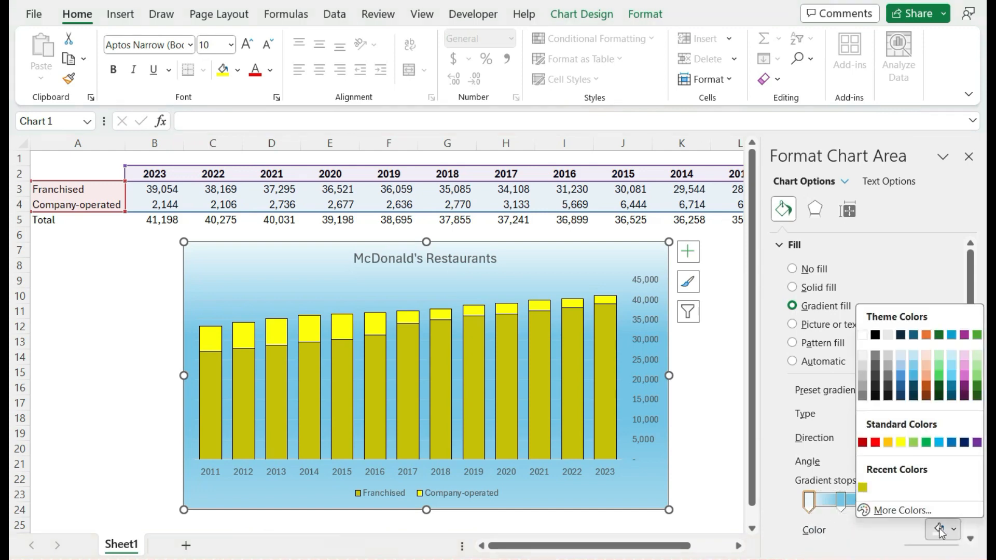
pyautogui.click(902, 442)
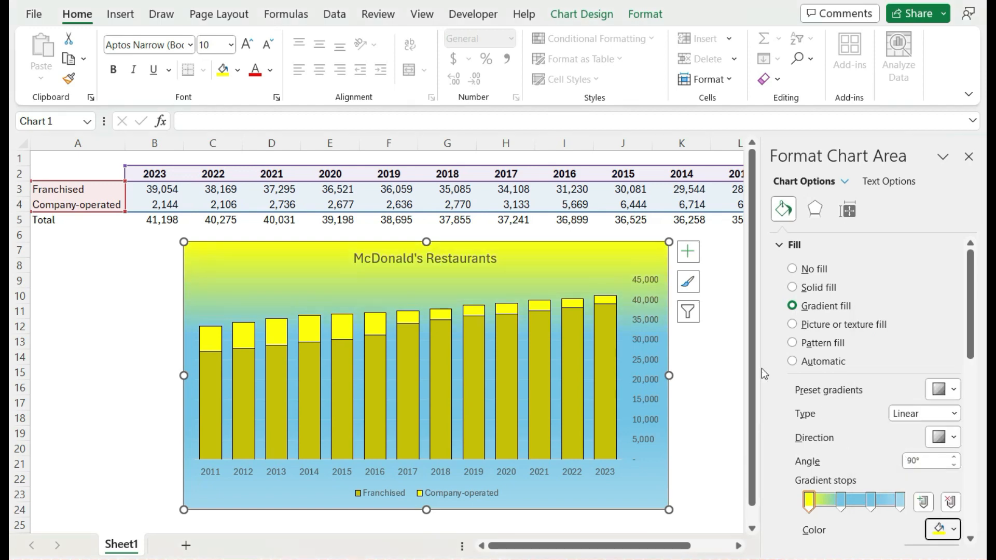
# Darken the first gradient stop to a custom dark yellow close to #BCB800.
pyautogui.click(954, 531)
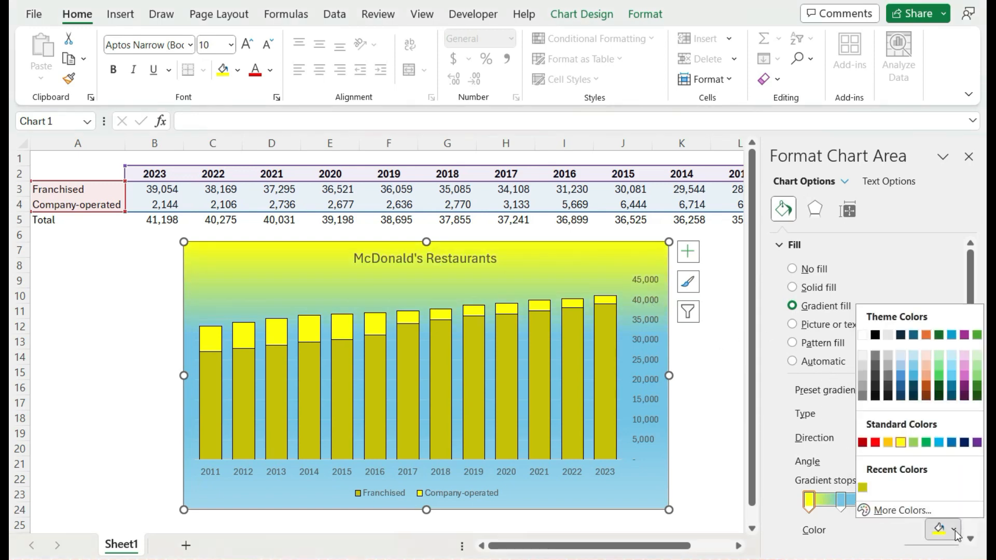
pyautogui.click(927, 512)
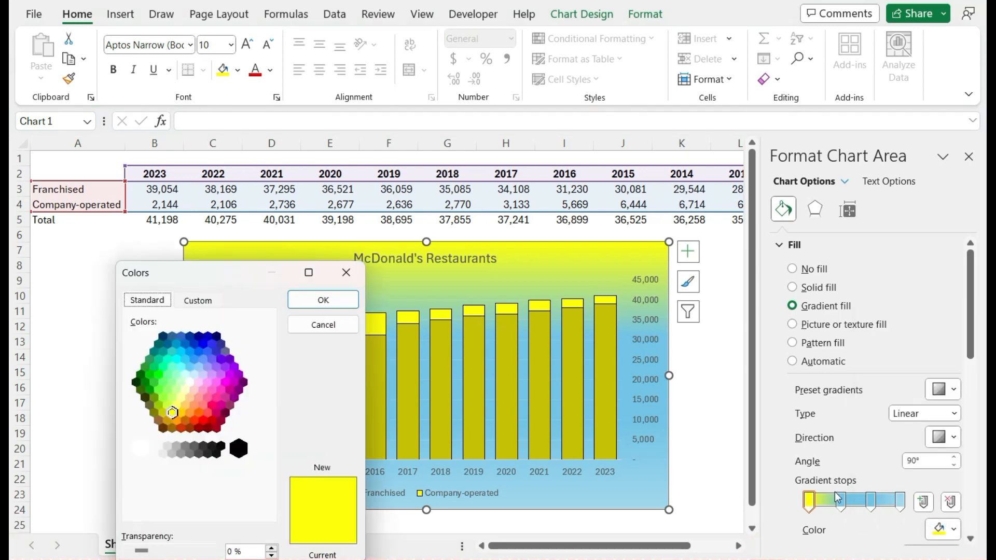
pyautogui.click(208, 300)
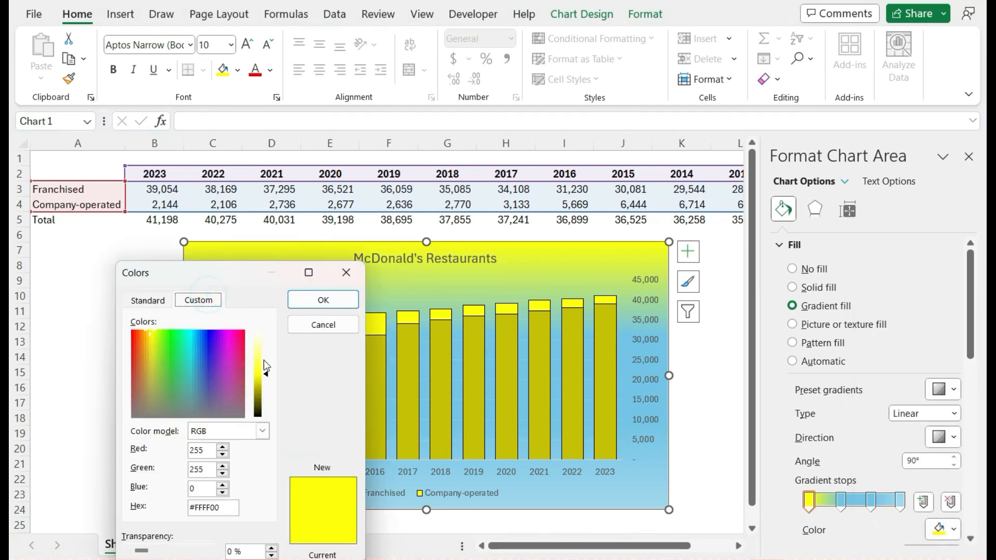
pyautogui.moveTo(268, 375); pyautogui.dragTo(272, 385)
pyautogui.click(147, 300)
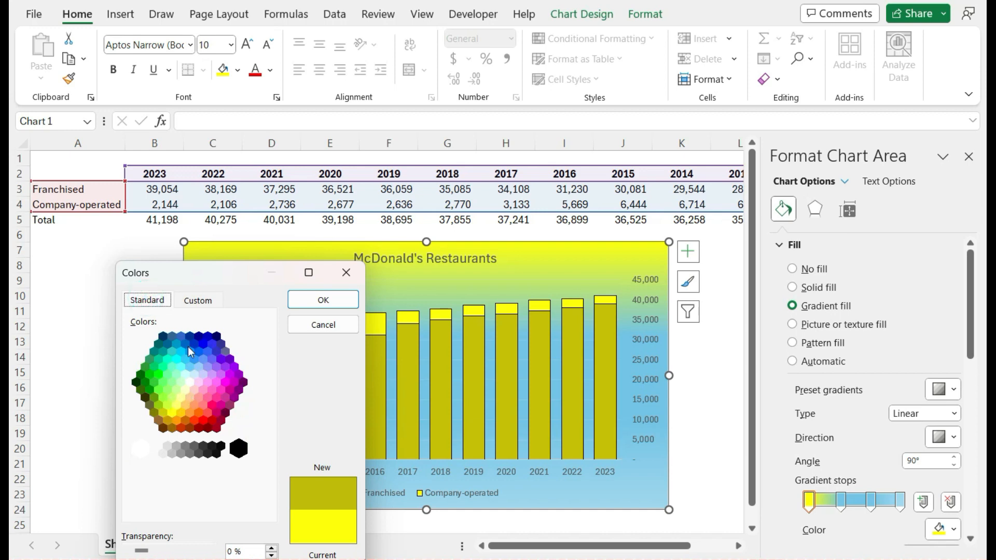
pyautogui.click(195, 306)
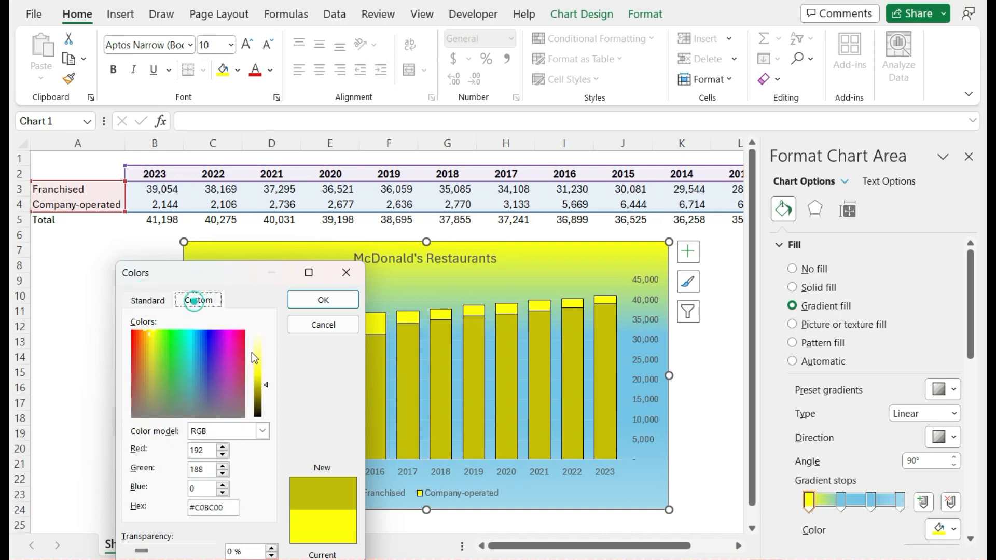
pyautogui.click(266, 387)
pyautogui.moveTo(266, 388); pyautogui.dragTo(265, 385)
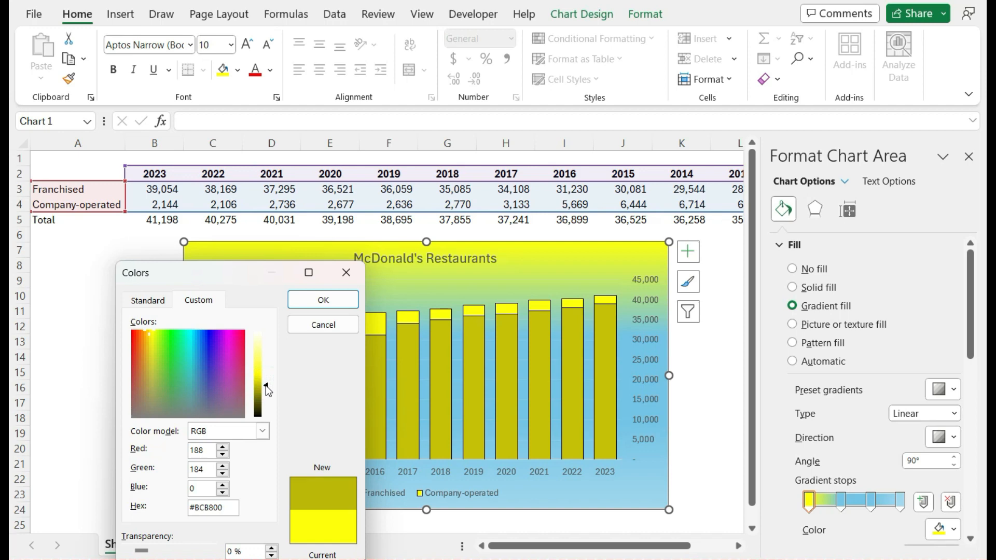
pyautogui.click(321, 299)
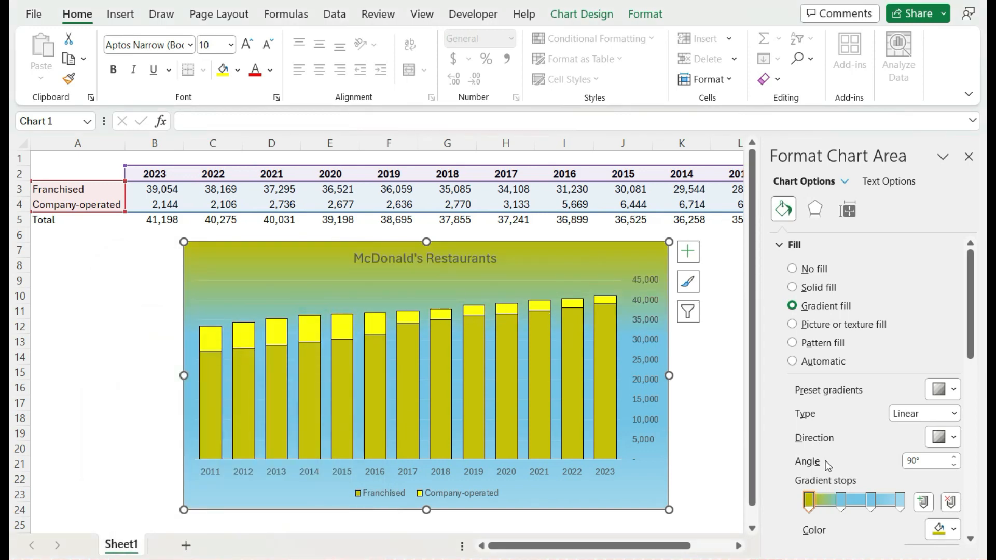
# Apply the newest recent color, the custom dark yellow, to the last gradient stop.
pyautogui.click(901, 503)
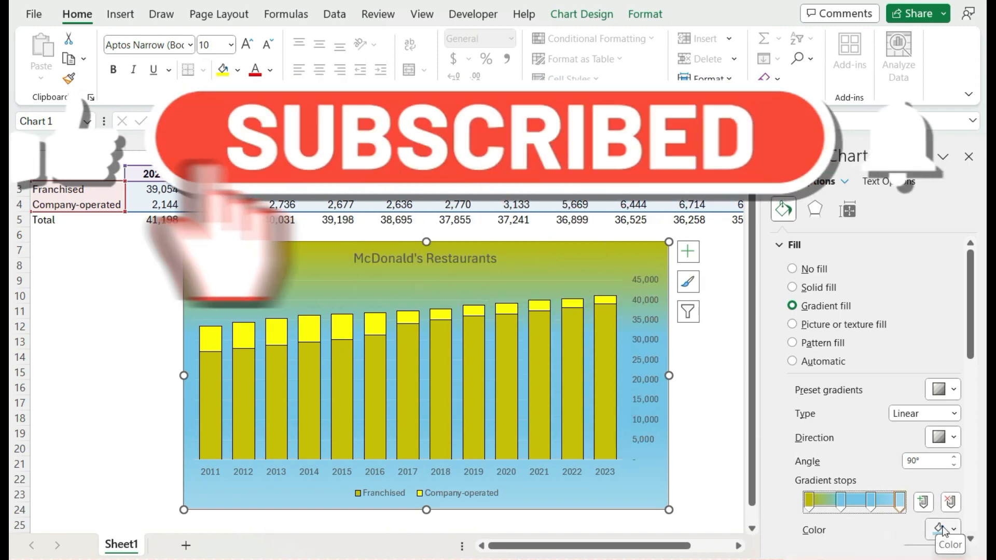
pyautogui.click(944, 527)
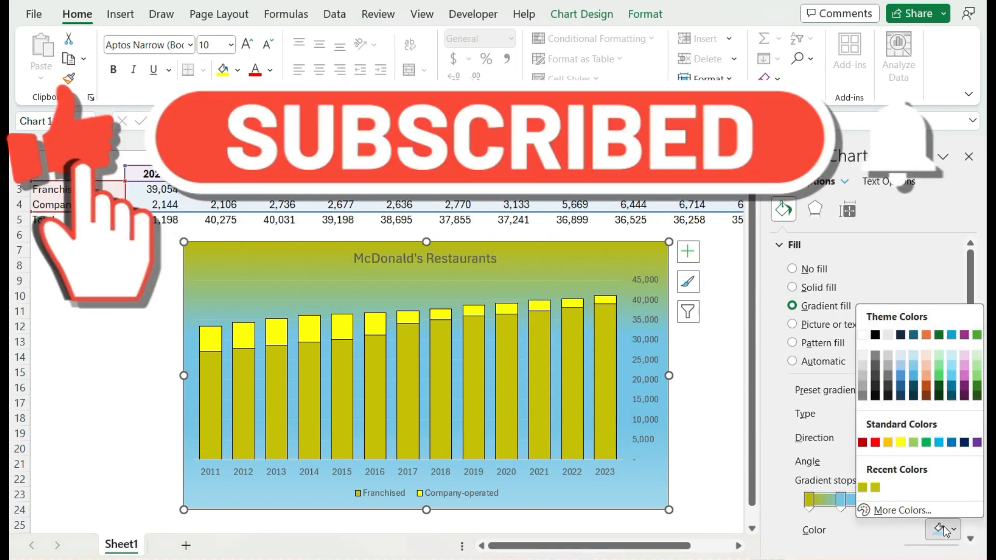
pyautogui.click(863, 487)
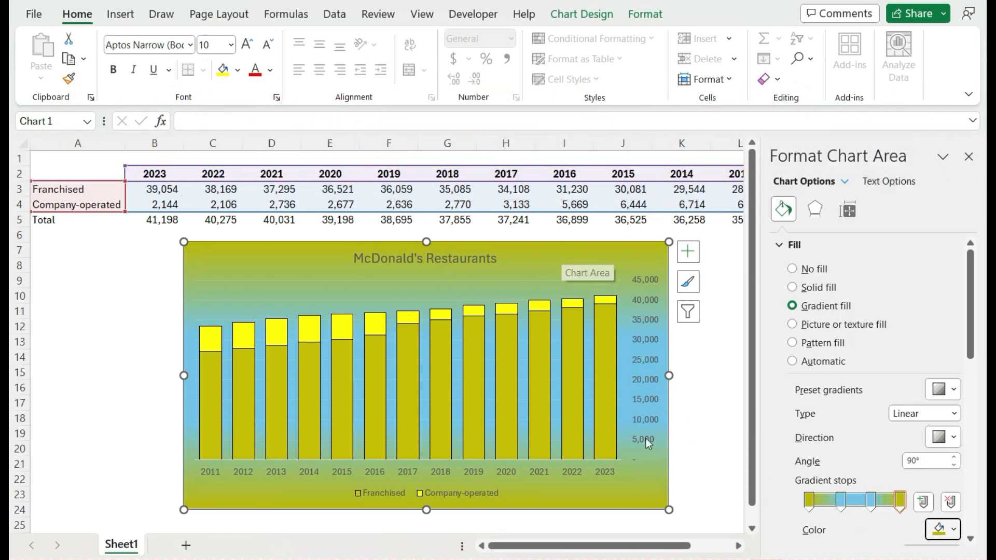
# Set the second gradient stop to standard yellow and shift it slightly toward the end of the gradient.
pyautogui.click(842, 501)
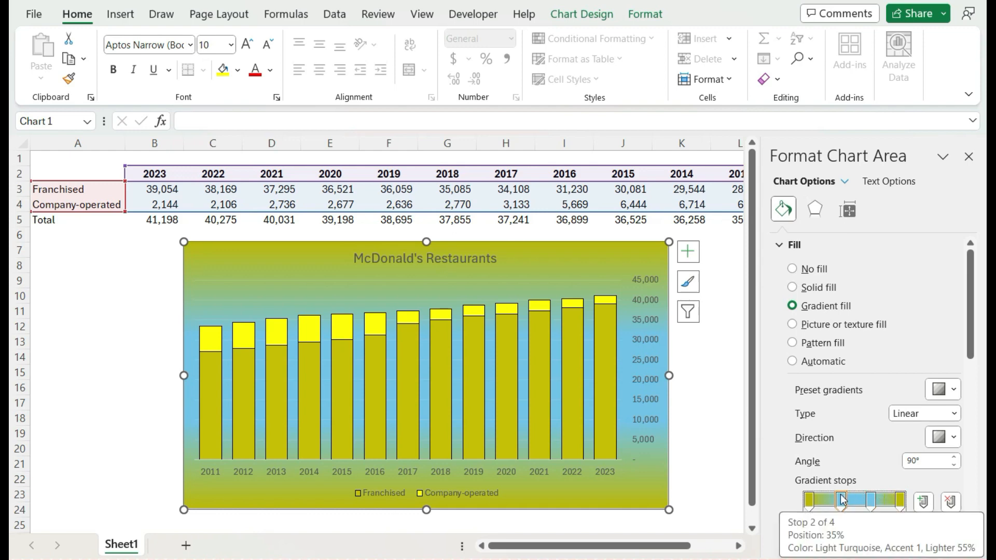
pyautogui.click(952, 535)
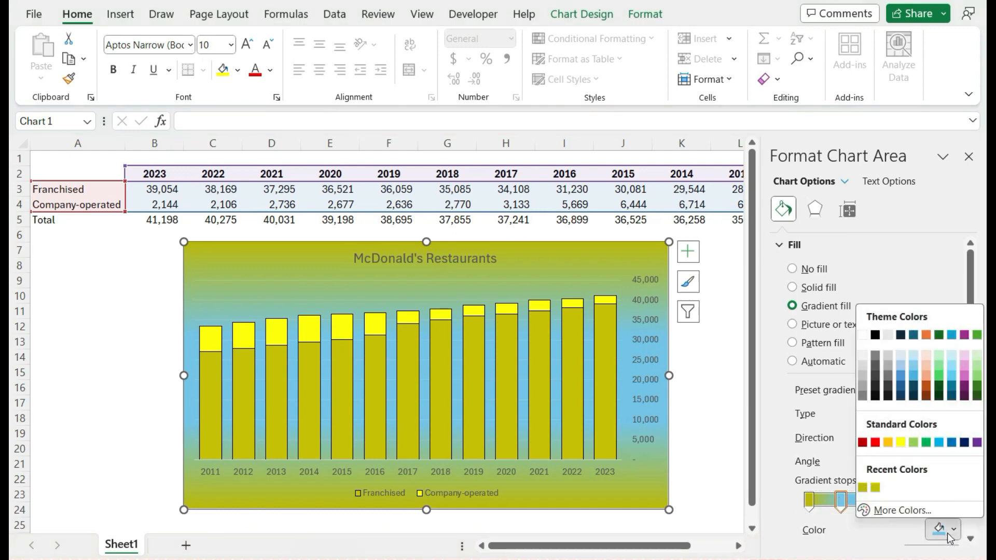
pyautogui.click(901, 443)
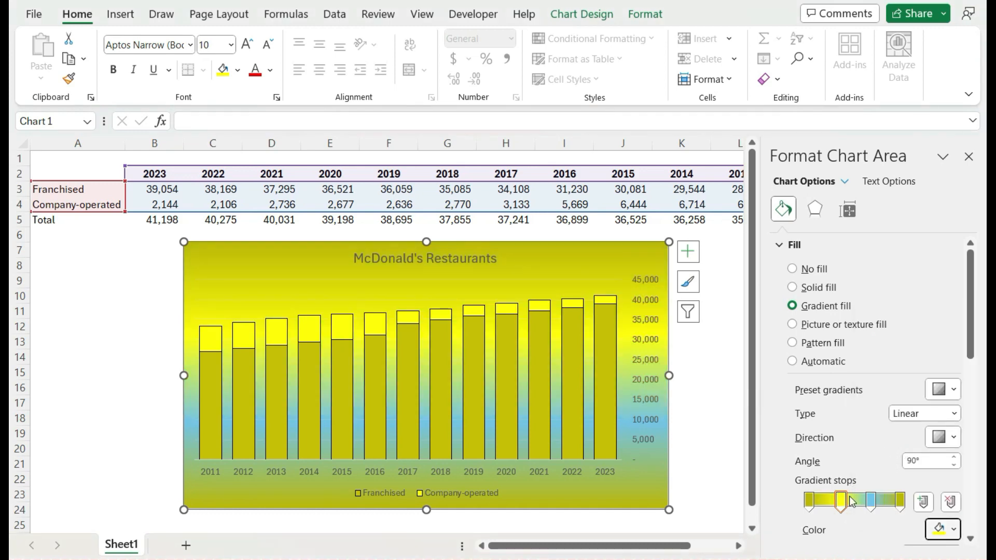
pyautogui.moveTo(843, 502); pyautogui.dragTo(851, 507)
# Remove the remaining blue gradient stop and reposition the yellow stop about a quarter of the way along the gradient.
pyautogui.click(871, 507)
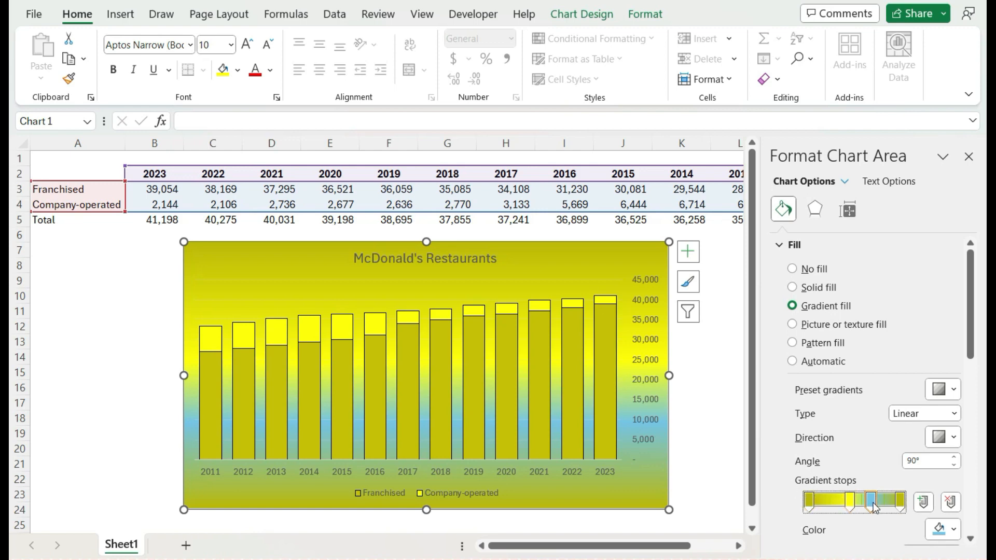
pyautogui.click(951, 505)
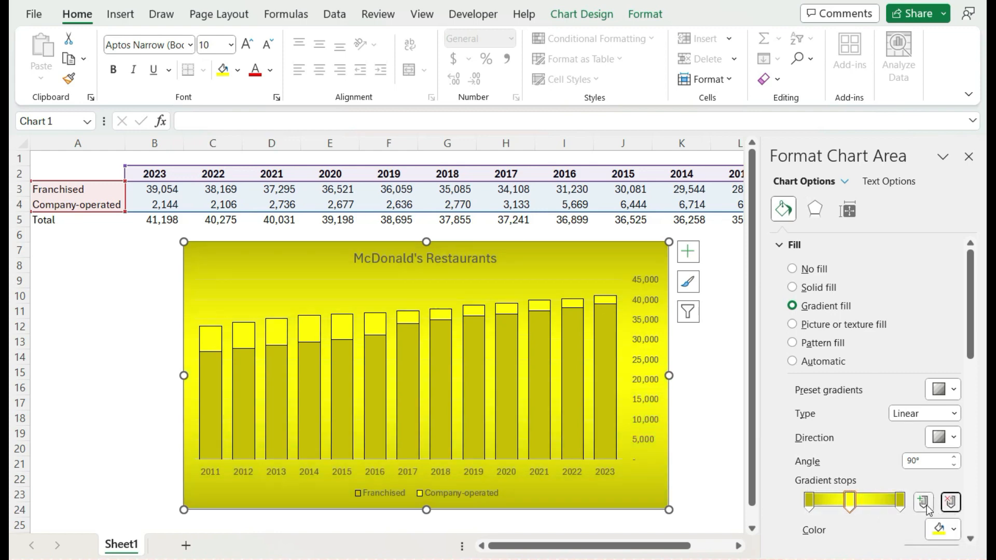
pyautogui.moveTo(852, 506); pyautogui.dragTo(875, 512)
pyautogui.moveTo(876, 511); pyautogui.dragTo(863, 507)
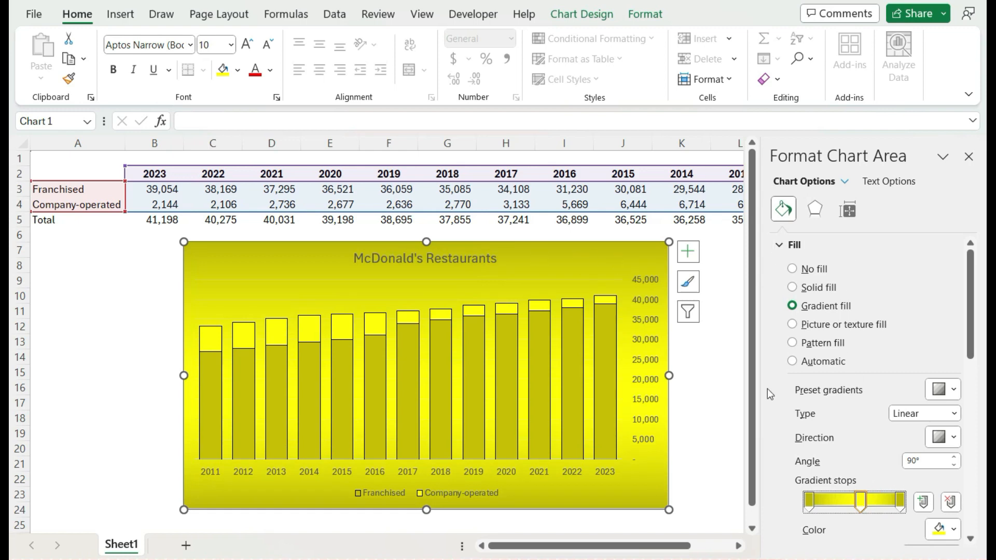
pyautogui.moveTo(864, 506); pyautogui.dragTo(837, 506)
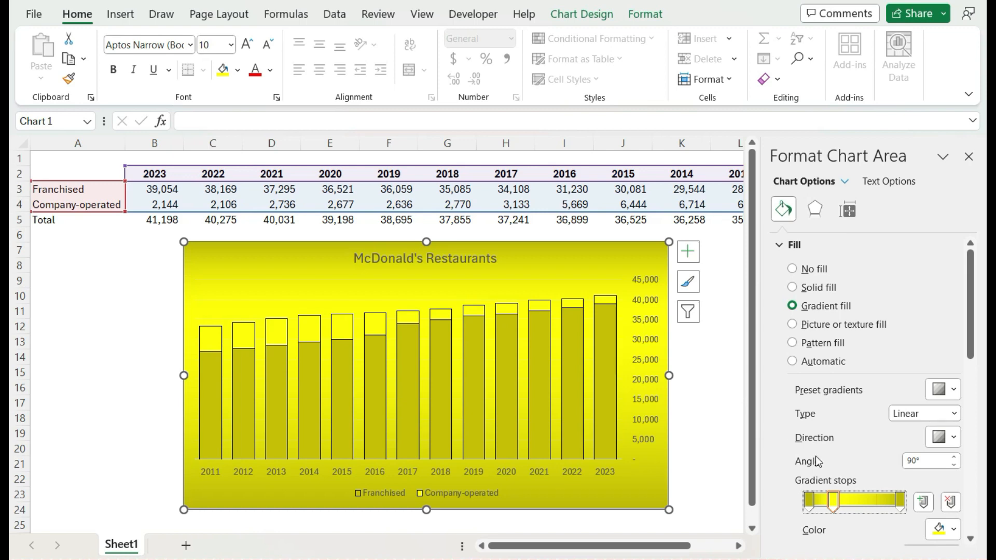
# Change the first gradient stop's color to black.
pyautogui.click(814, 501)
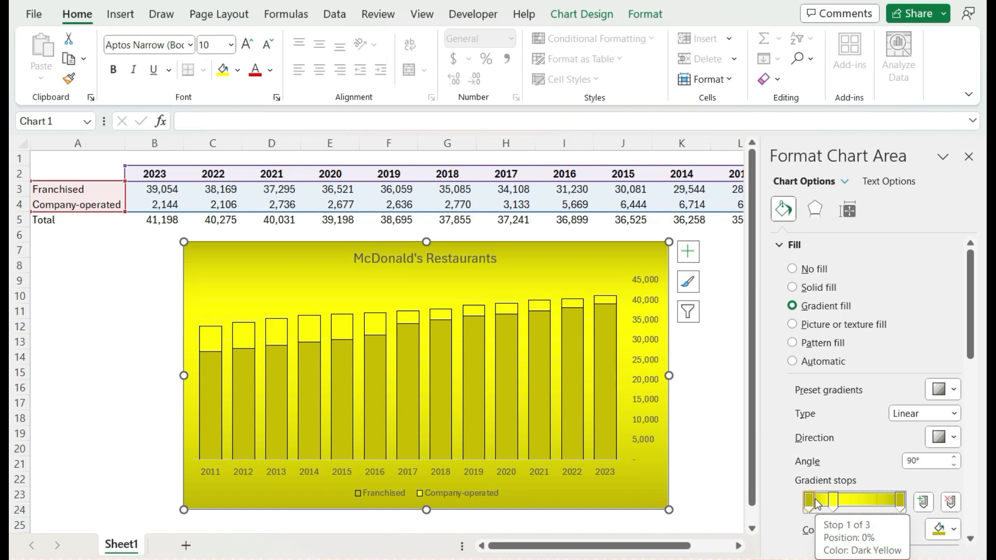
pyautogui.click(939, 535)
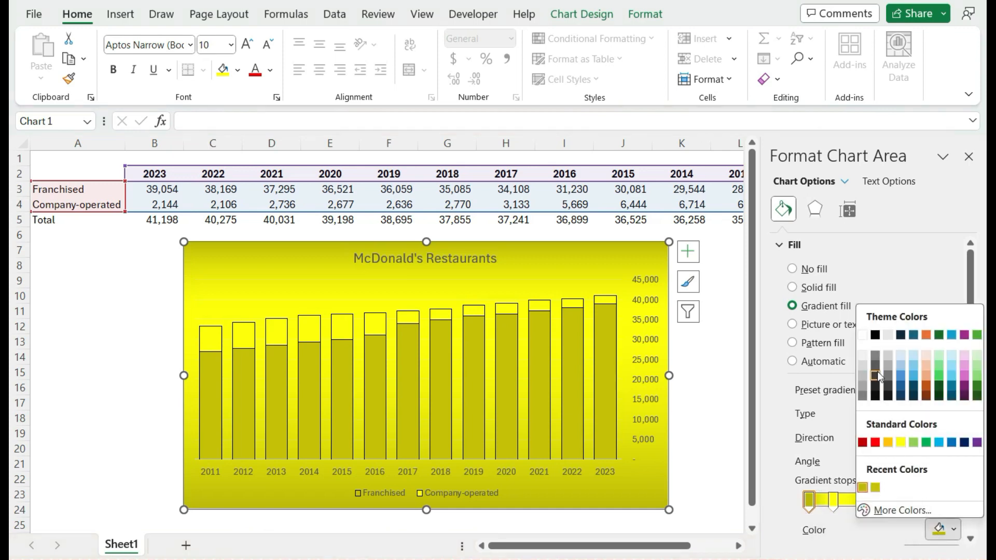
pyautogui.click(876, 335)
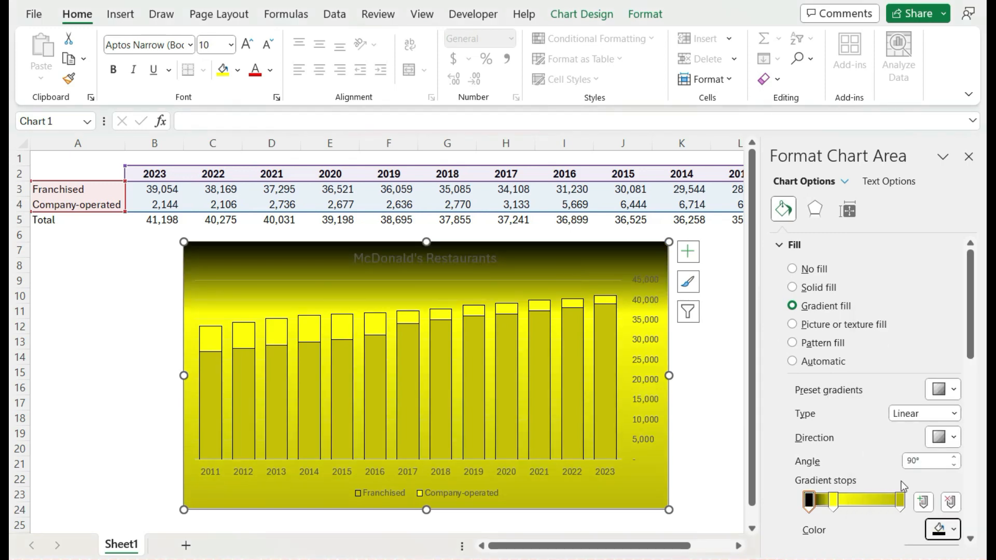
# Change the last gradient stop's color to black, matching the first stop.
pyautogui.click(901, 502)
pyautogui.click(940, 529)
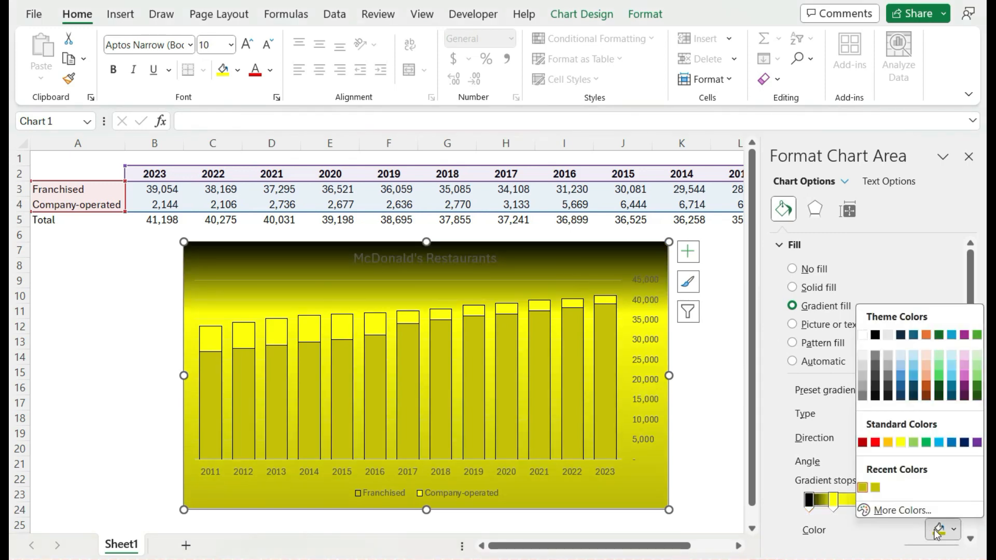
pyautogui.click(875, 335)
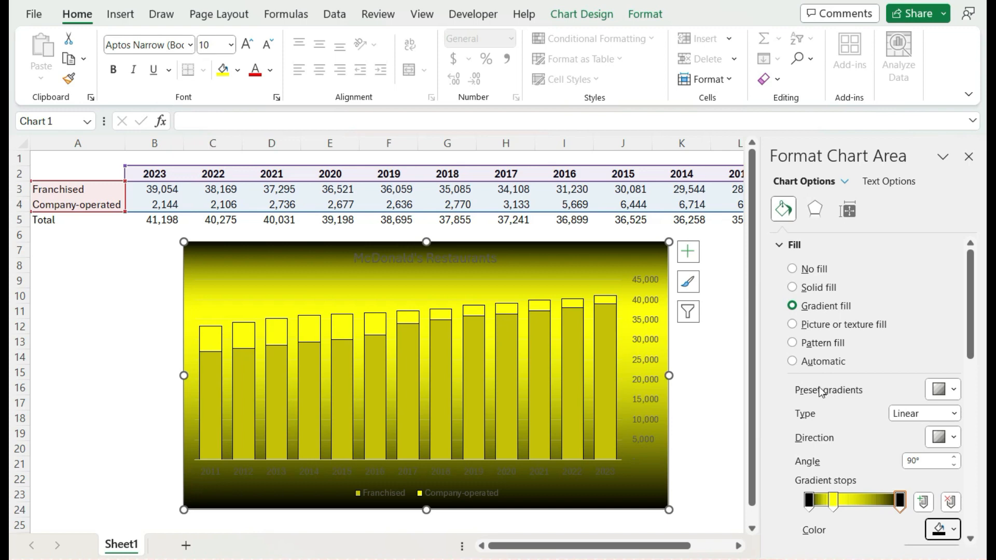
# Review the preset gradients, gradient types and directions, keeping the Linear type with the straight top-to-bottom direction.
pyautogui.click(947, 392)
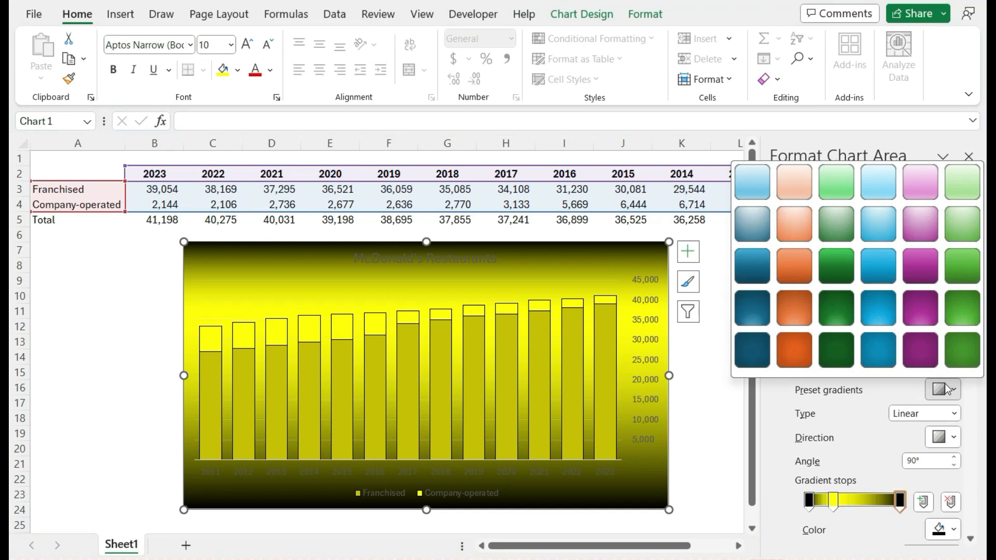
pyautogui.click(956, 413)
pyautogui.click(957, 413)
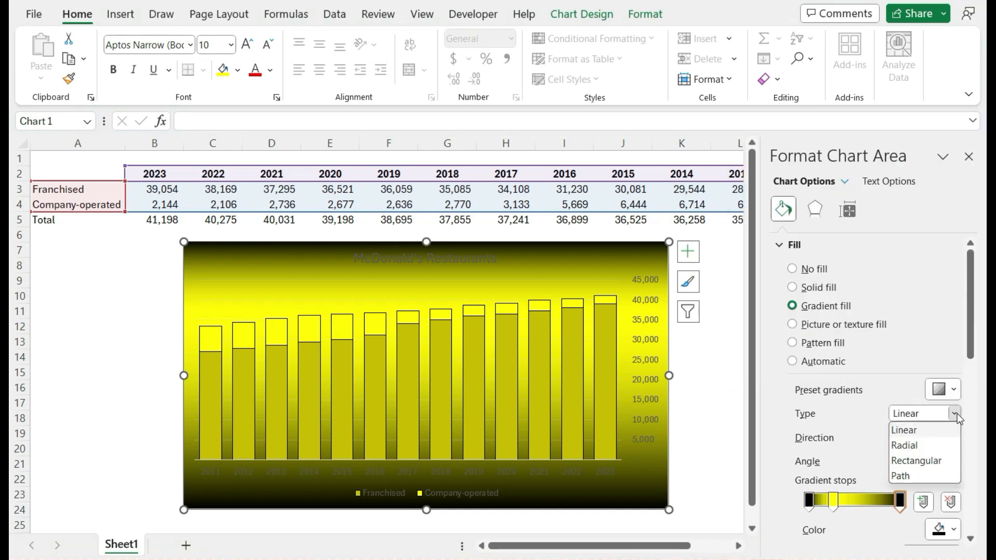
pyautogui.click(958, 430)
pyautogui.click(955, 436)
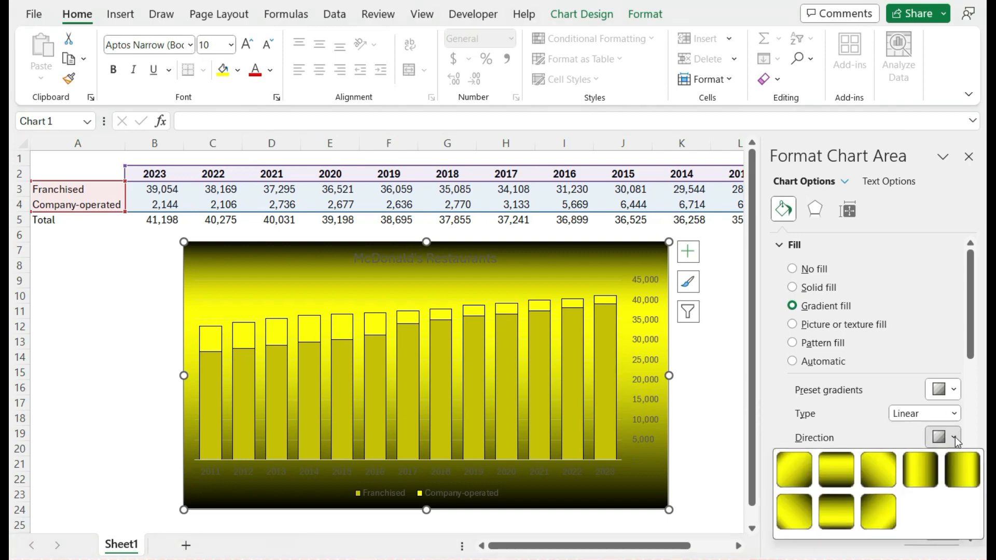
pyautogui.click(842, 471)
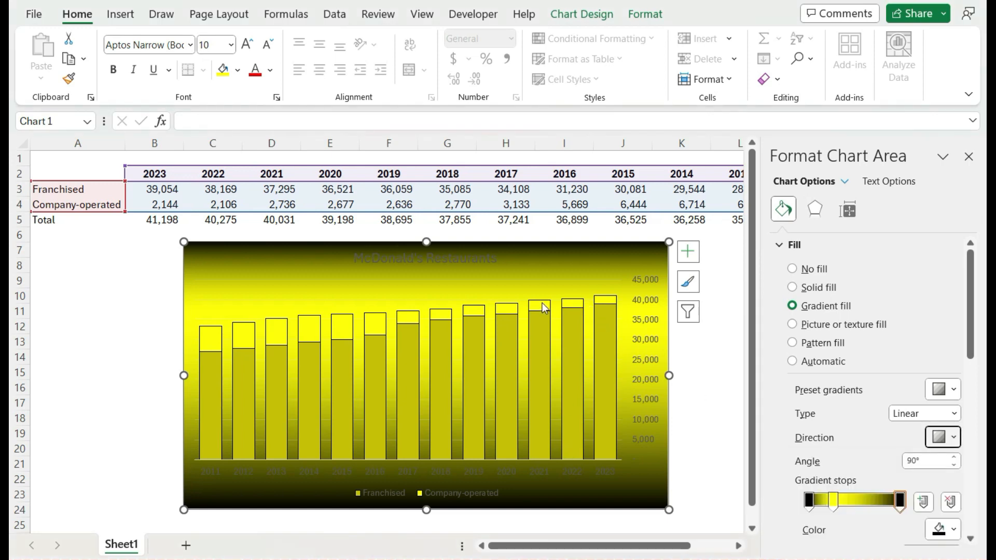
# Move the yellow gradient stop to just past the midpoint of the gradient and deselect the chart.
pyautogui.moveTo(832, 502); pyautogui.dragTo(859, 514)
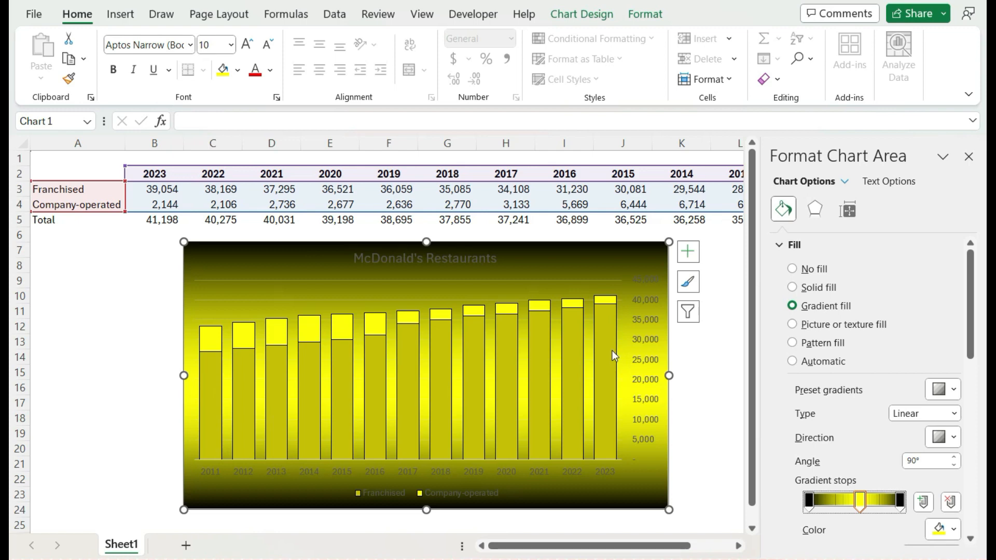
pyautogui.click(698, 403)
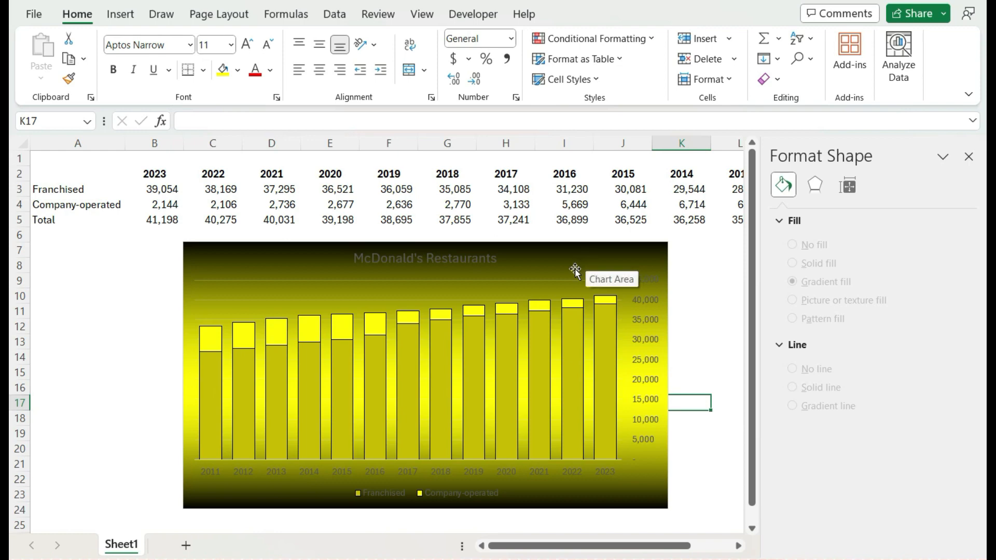
# Change the font color of the McDonald's Restaurants chart title to white.
pyautogui.click(490, 263)
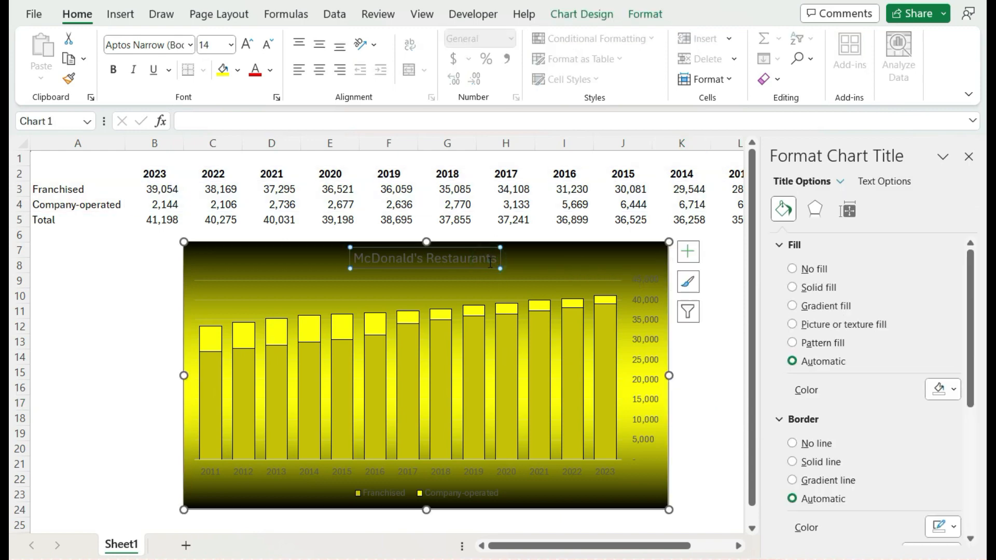
pyautogui.click(272, 70)
pyautogui.click(254, 136)
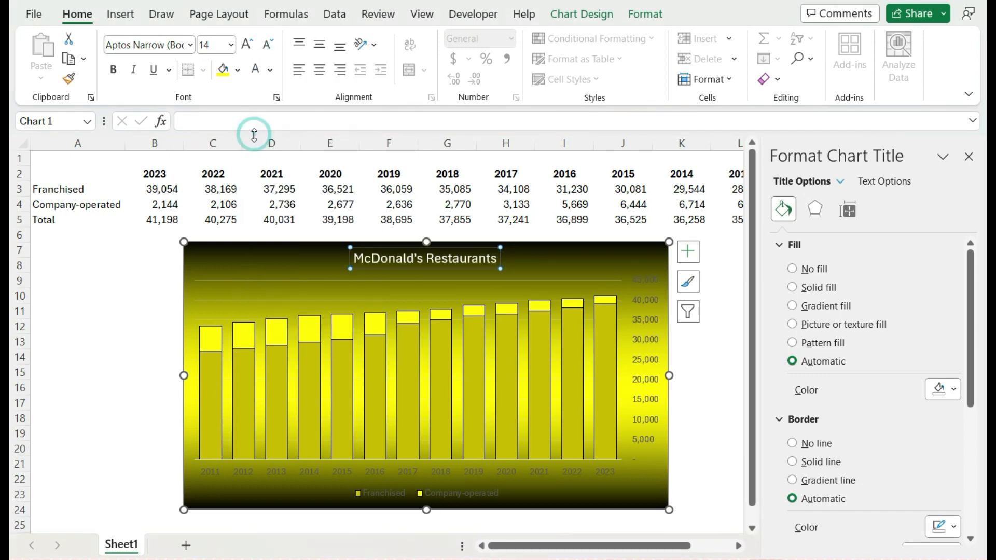
# Apply the white font color to the horizontal axis year labels and the chart legend.
pyautogui.click(458, 473)
pyautogui.click(438, 474)
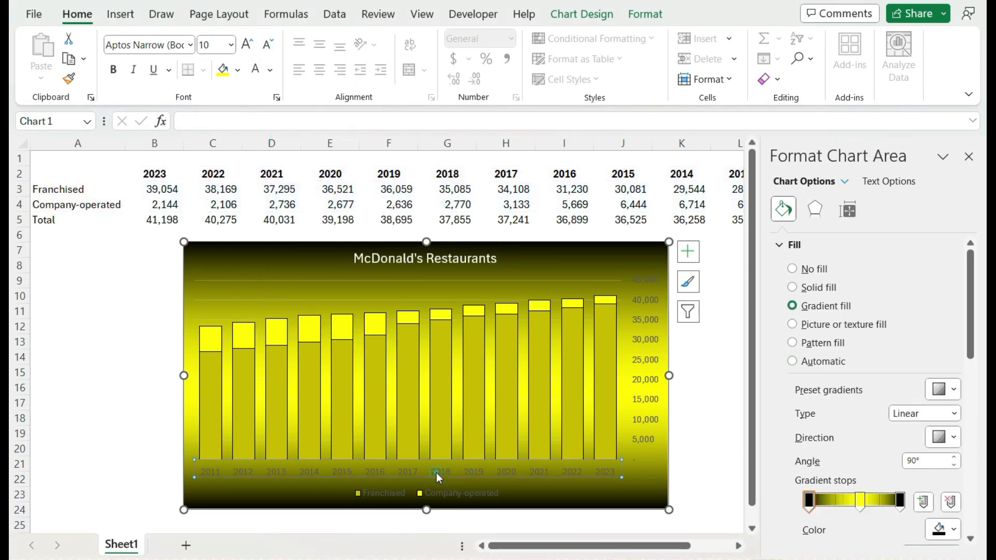
pyautogui.click(258, 73)
pyautogui.click(459, 493)
pyautogui.click(255, 72)
pyautogui.click(175, 293)
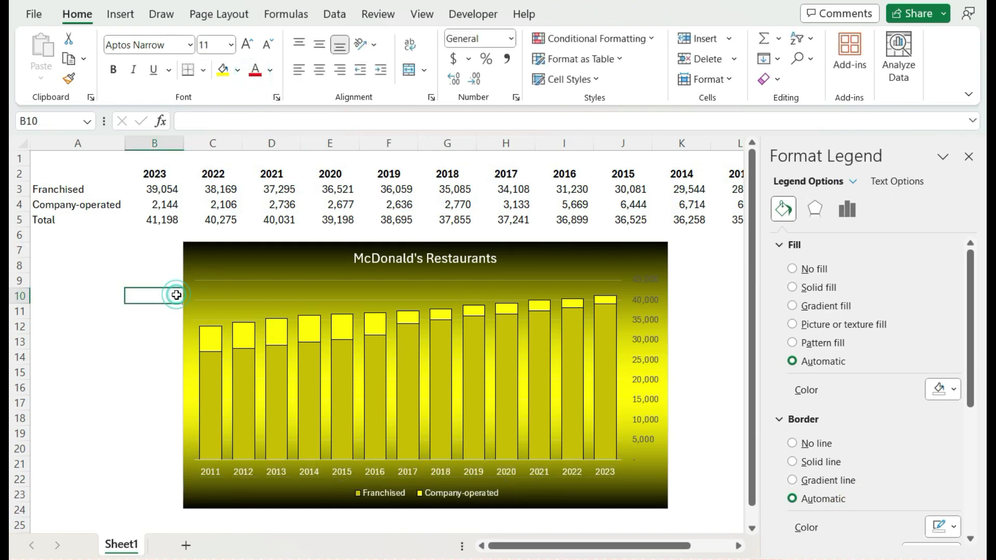
# Try white on the vertical axis labels, replace it with a gray shade of White, Background 1, and deselect the chart.
pyautogui.click(641, 301)
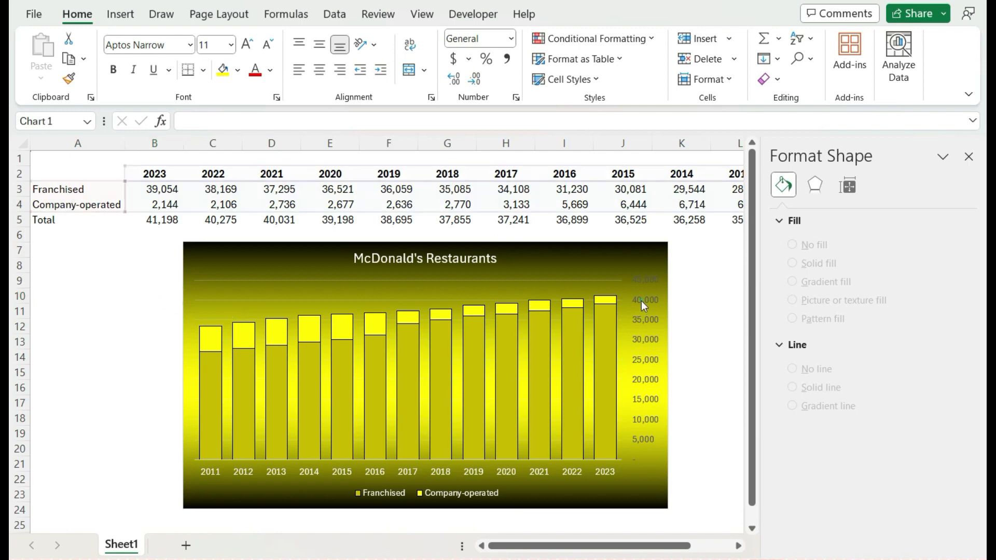
pyautogui.click(255, 70)
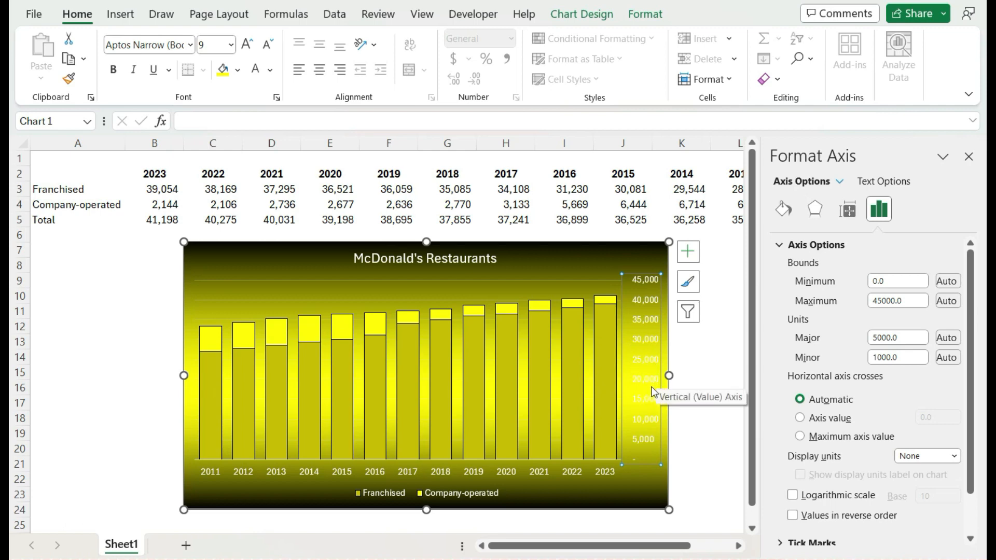
pyautogui.click(270, 69)
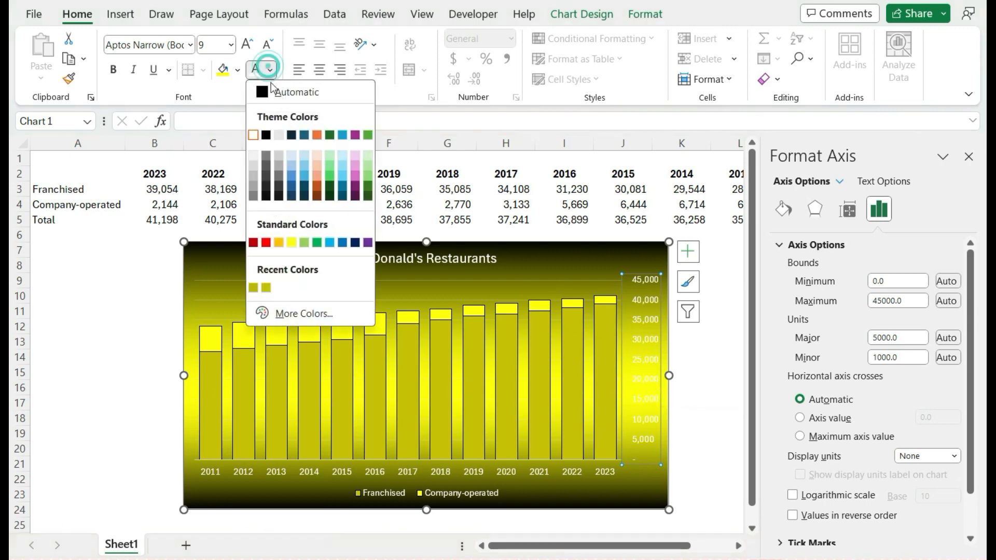
pyautogui.click(257, 200)
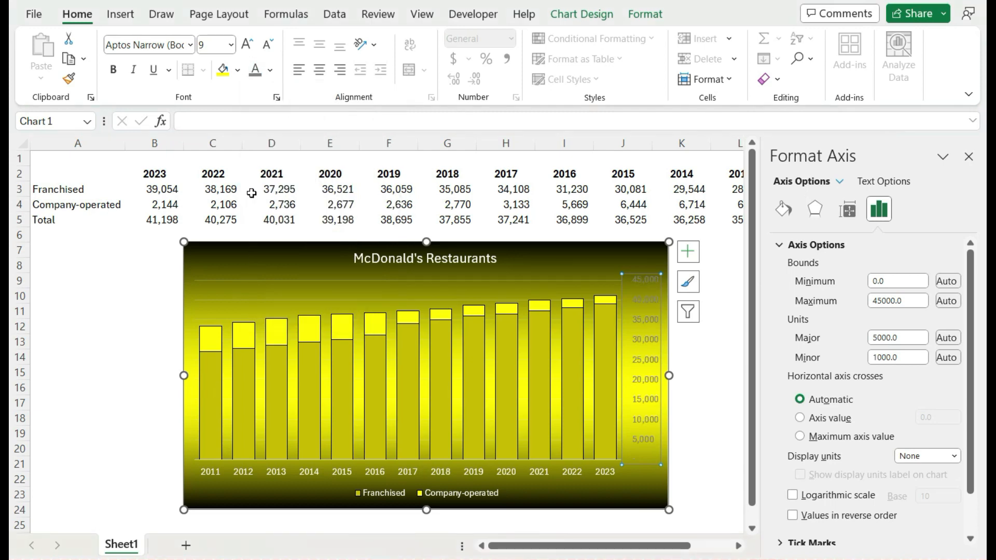
pyautogui.click(713, 418)
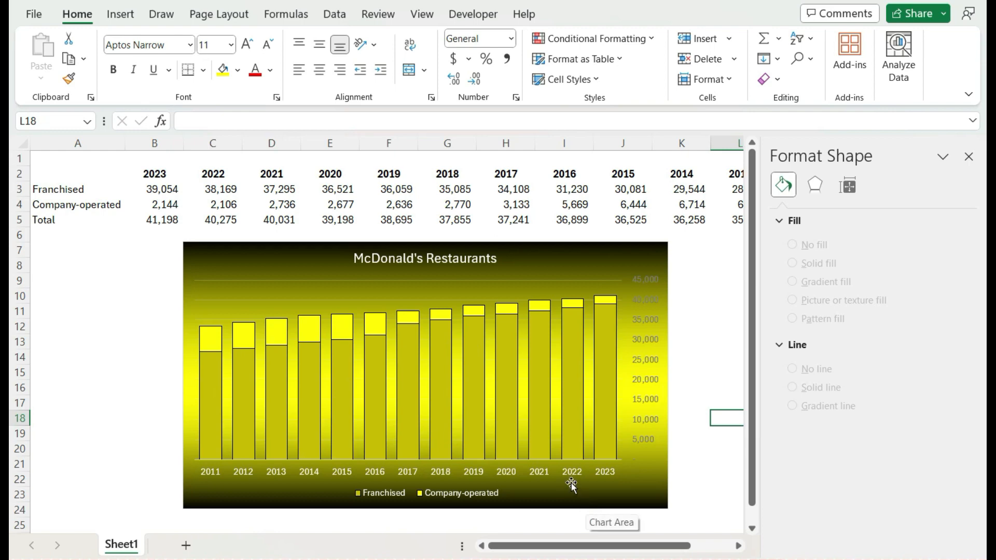
# View the gradient direction options for the chart area again, leave them without choosing one, and deselect the chart.
pyautogui.click(593, 263)
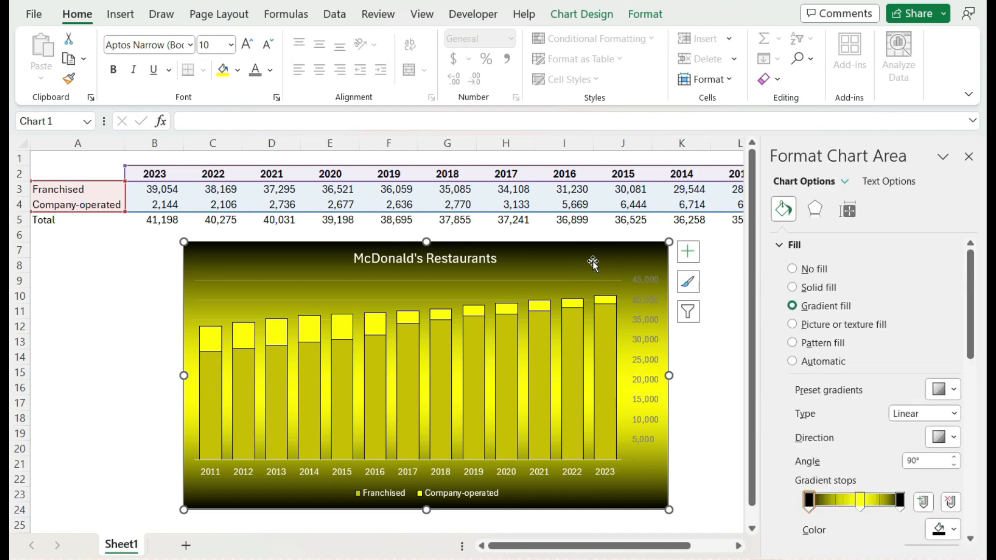
pyautogui.click(954, 439)
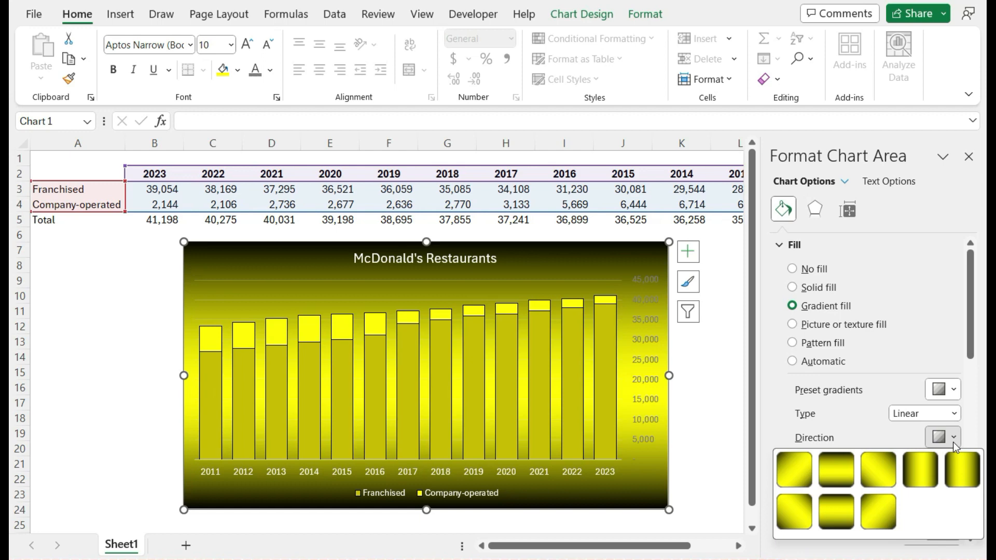
pyautogui.click(953, 442)
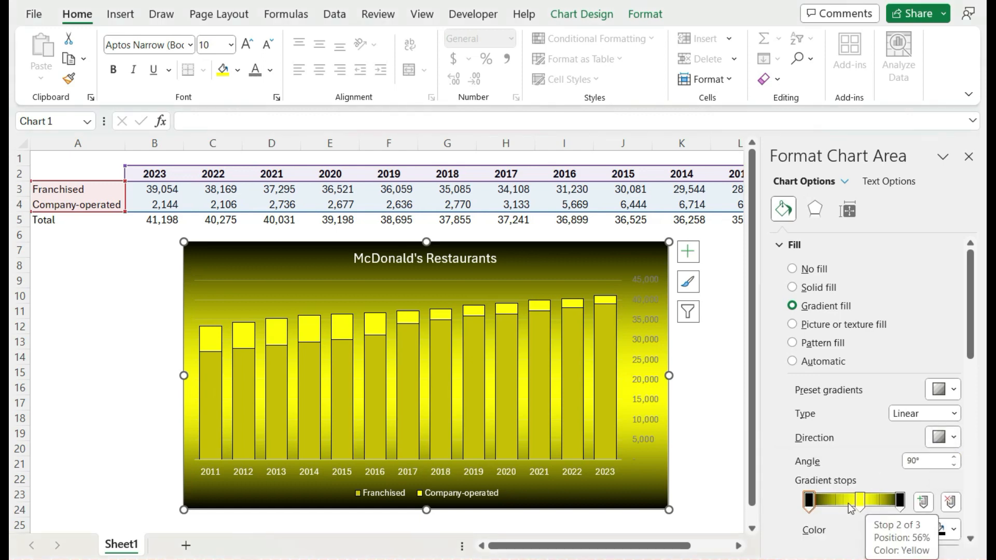
pyautogui.click(712, 375)
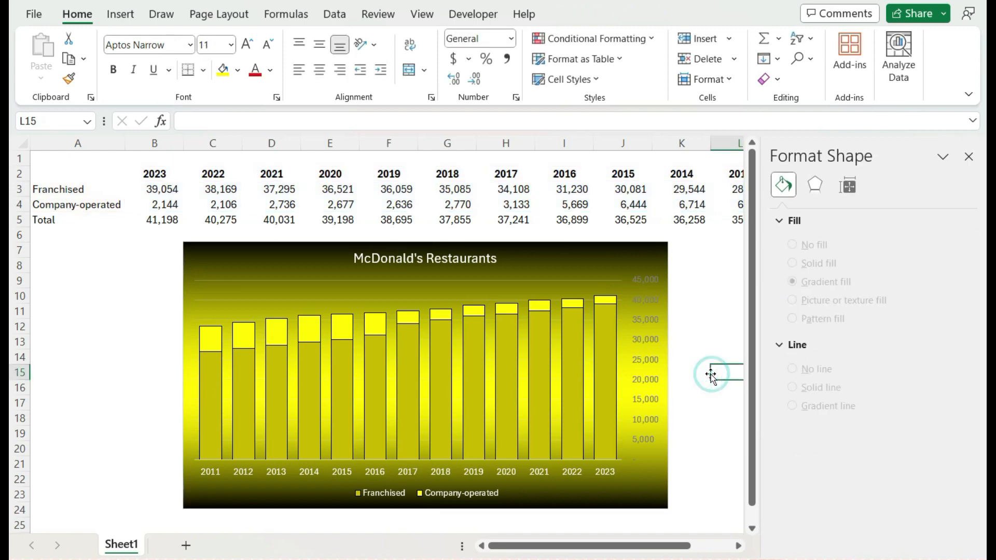